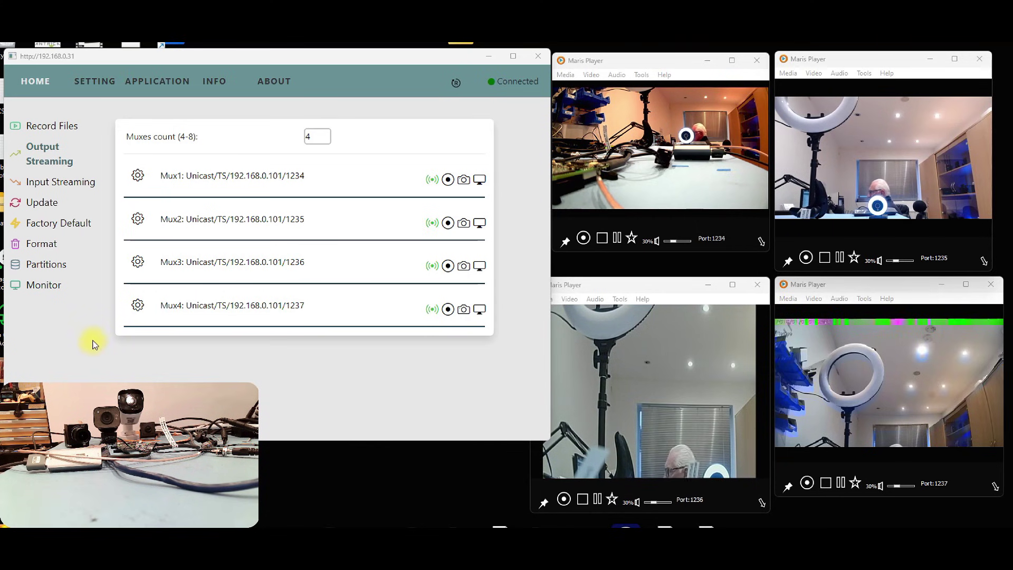
Open the Info page and review its five locked camera inputs, storage and temperature details.
left_click(220, 83)
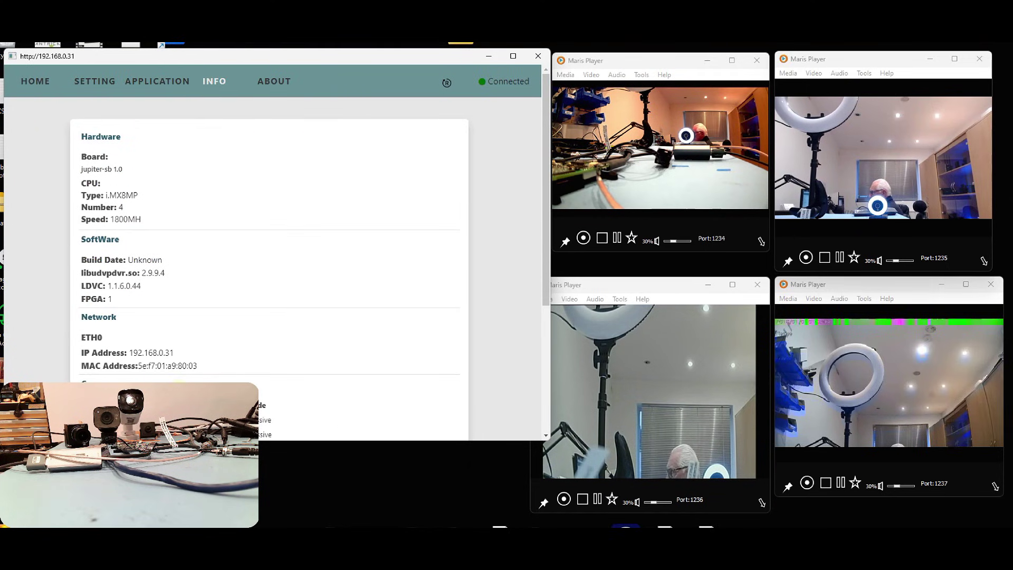
left_click_drag(211, 57, 412, 52)
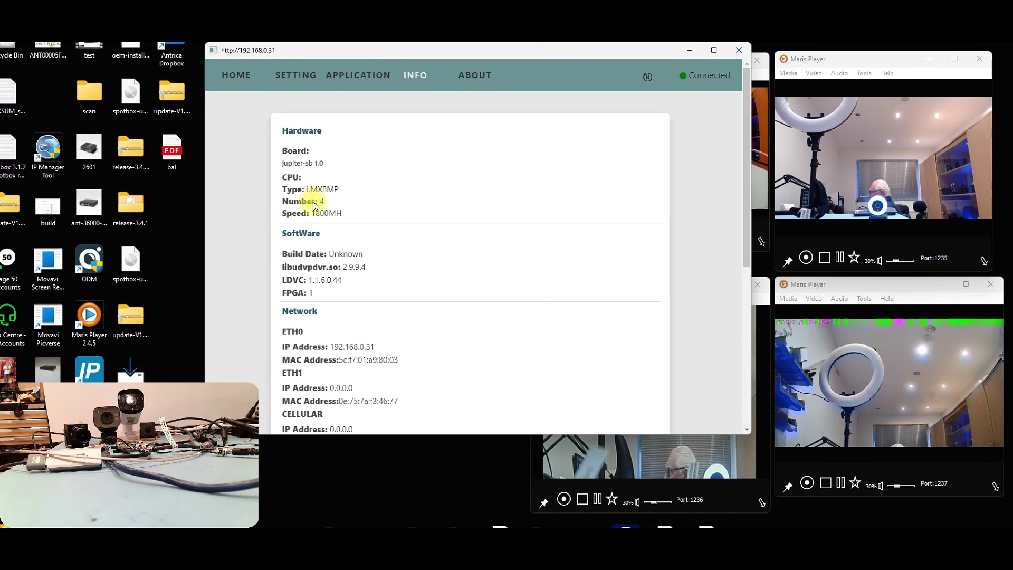
scroll(341, 348, "down", 2)
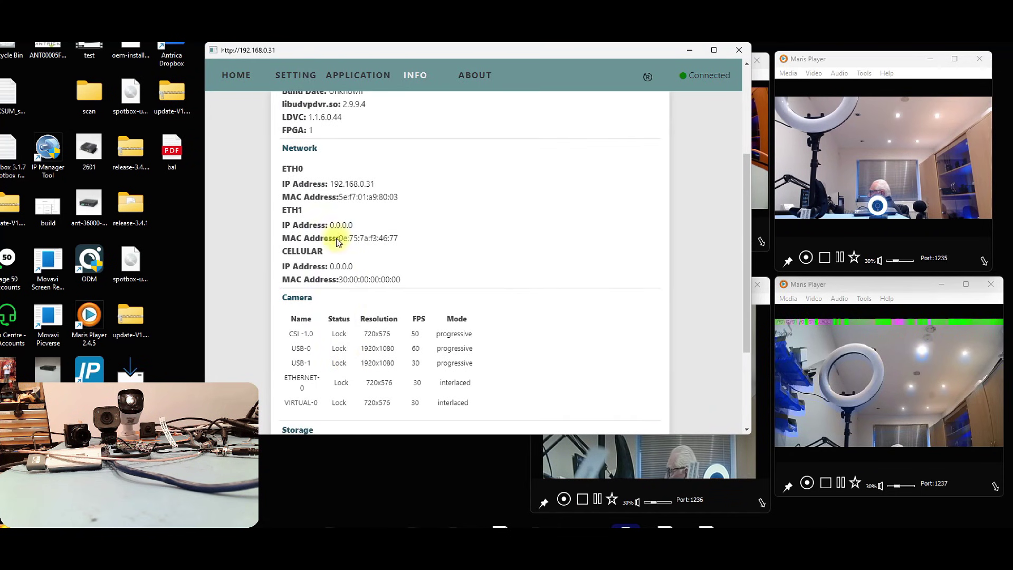
scroll(334, 245, "up", 2)
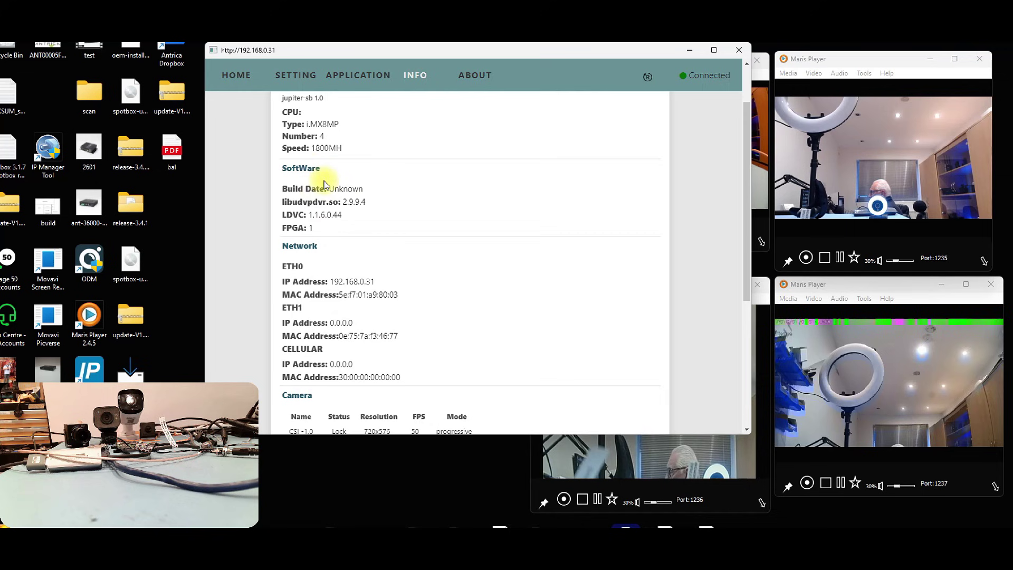
scroll(369, 225, "down", 2)
scroll(373, 227, "down", 2)
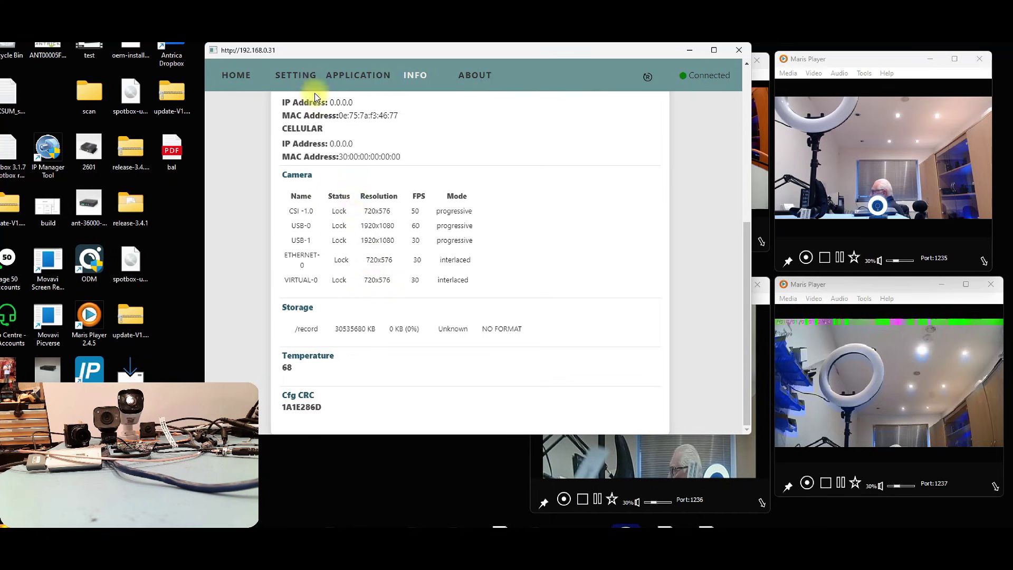
In System settings, confirm CSI 0 stays None and CSI 1 stays analog at 720x576 FPS:50.
left_click(294, 75)
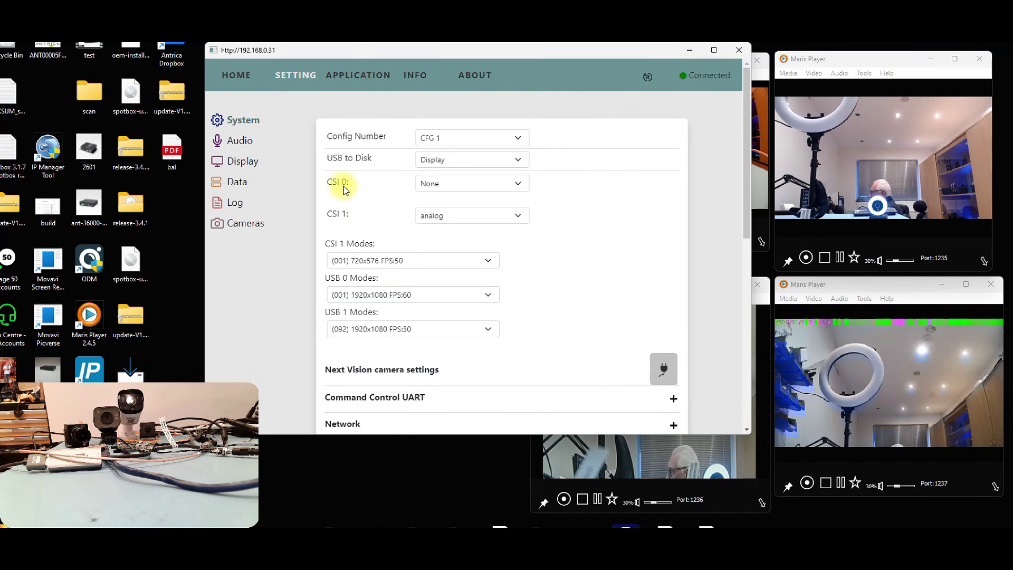
left_click(467, 185)
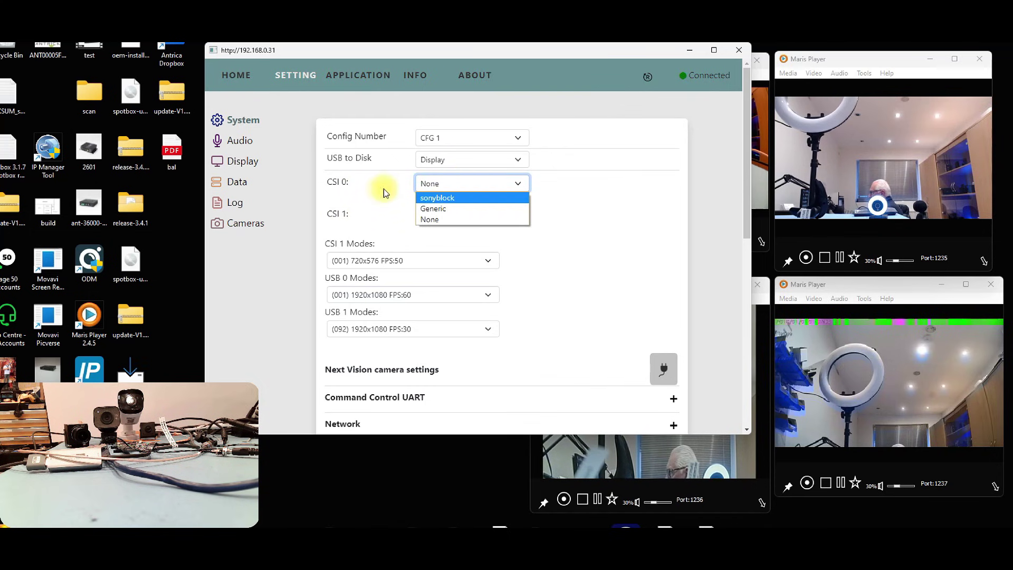
left_click(362, 189)
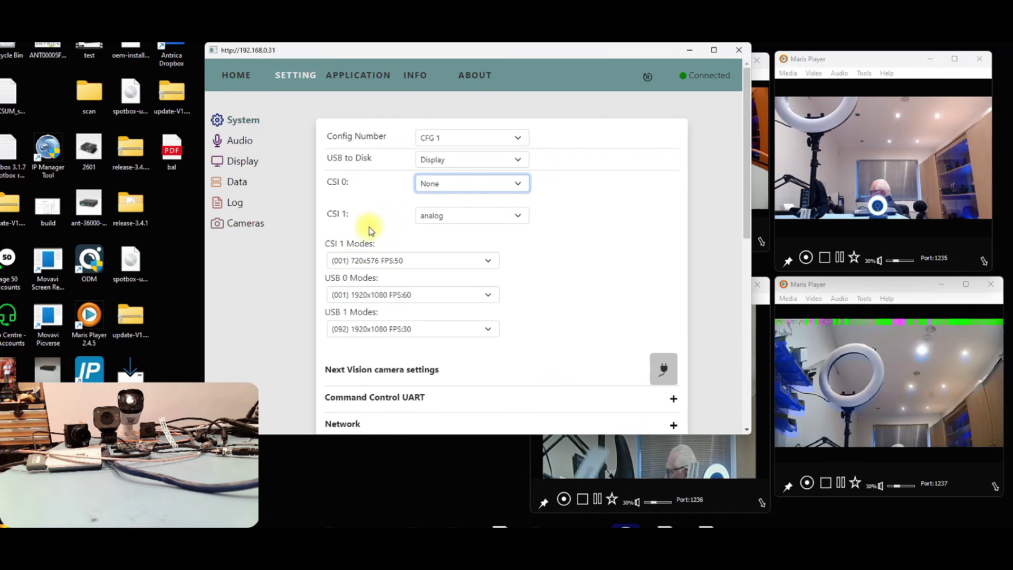
left_click(463, 218)
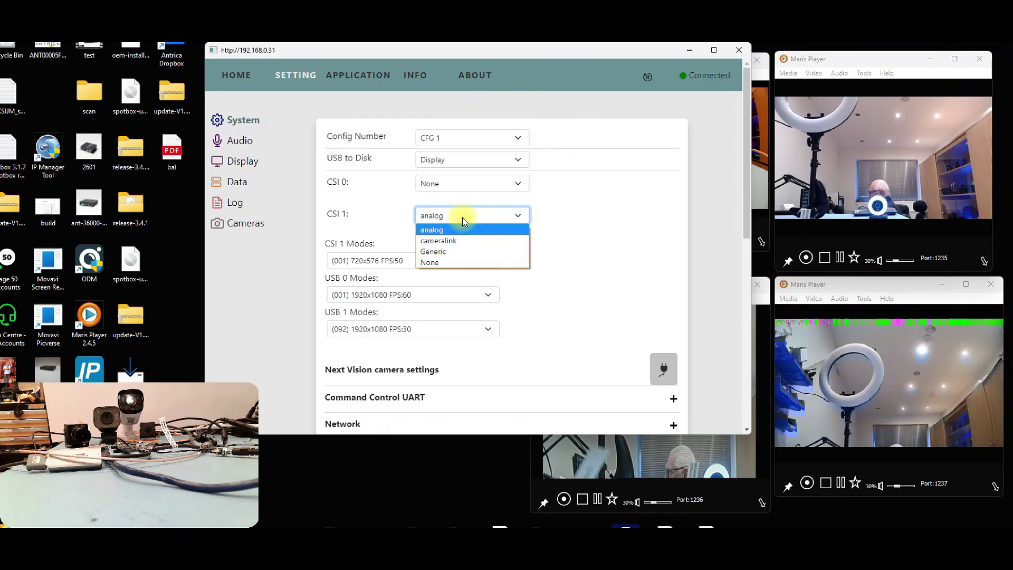
left_click(462, 217)
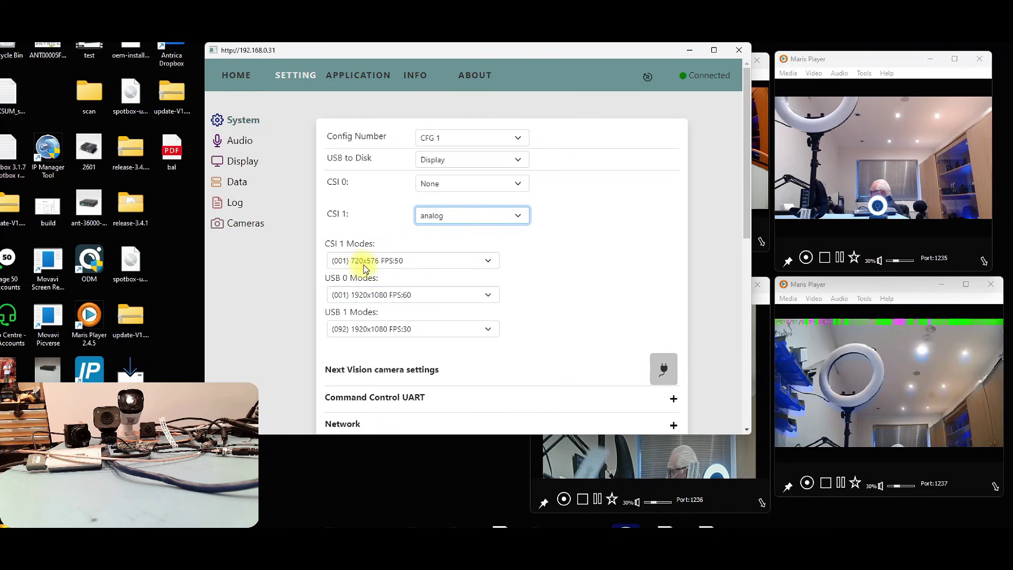
left_click(419, 258)
left_click(420, 258)
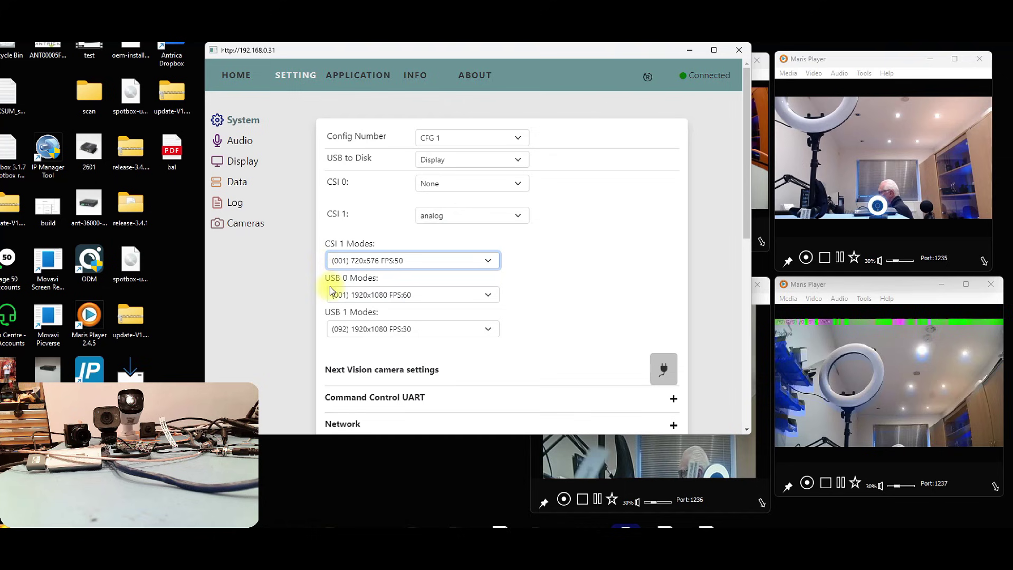
scroll(337, 310, "down", 3)
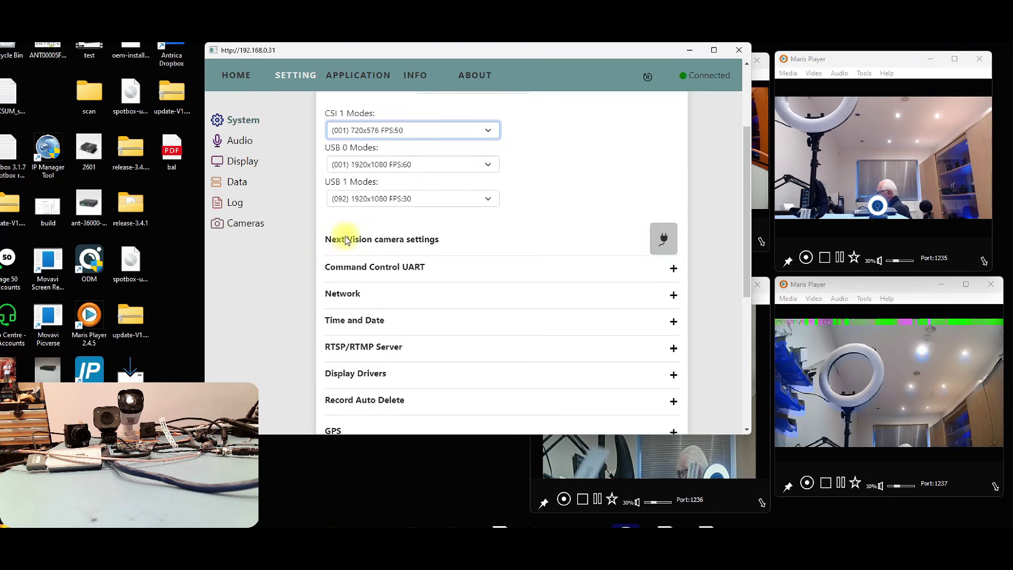
Expand and collapse the Next Vision camera settings.
left_click(366, 244)
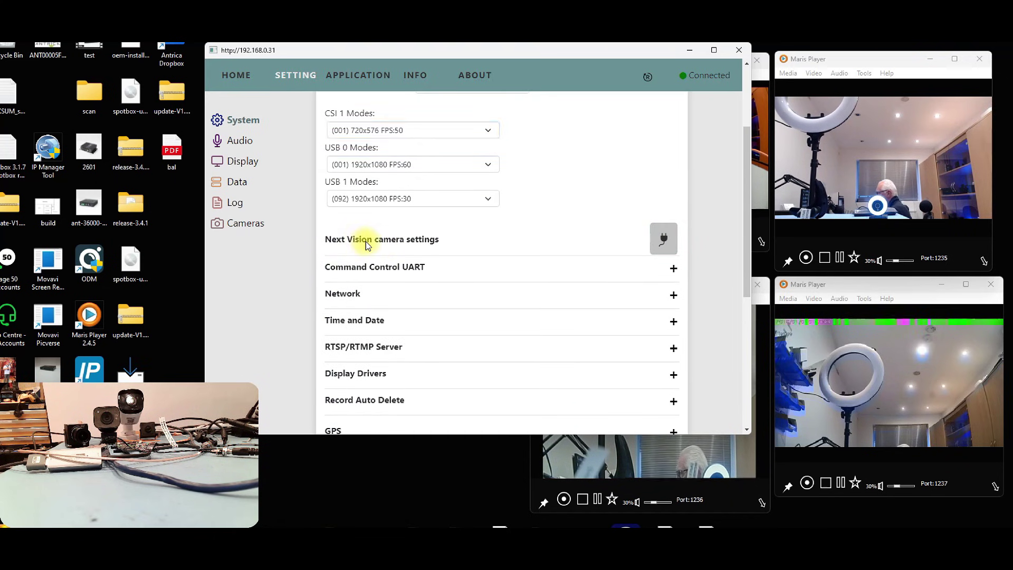
left_click(665, 242)
left_click(666, 241)
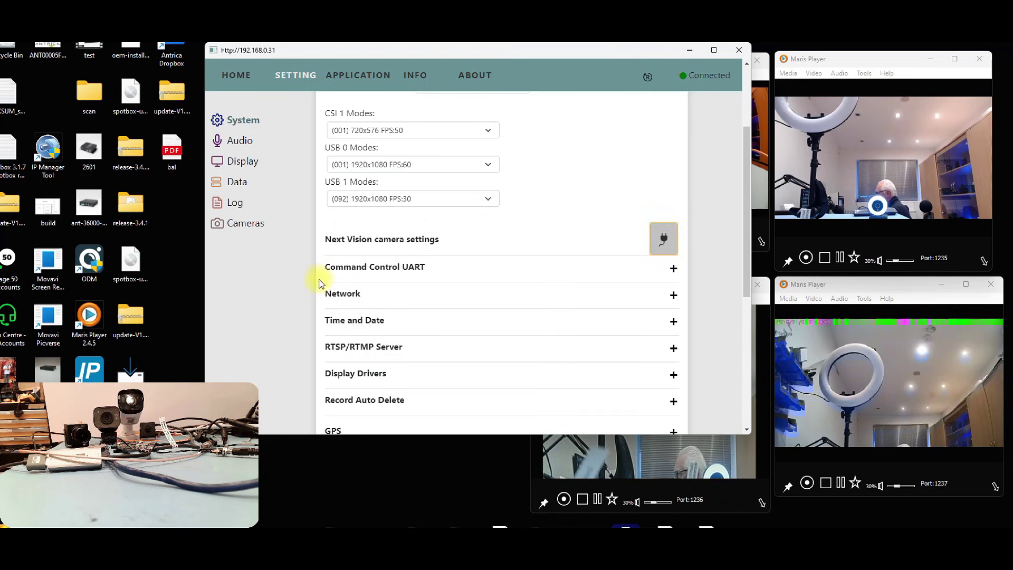
scroll(378, 287, "down", 3)
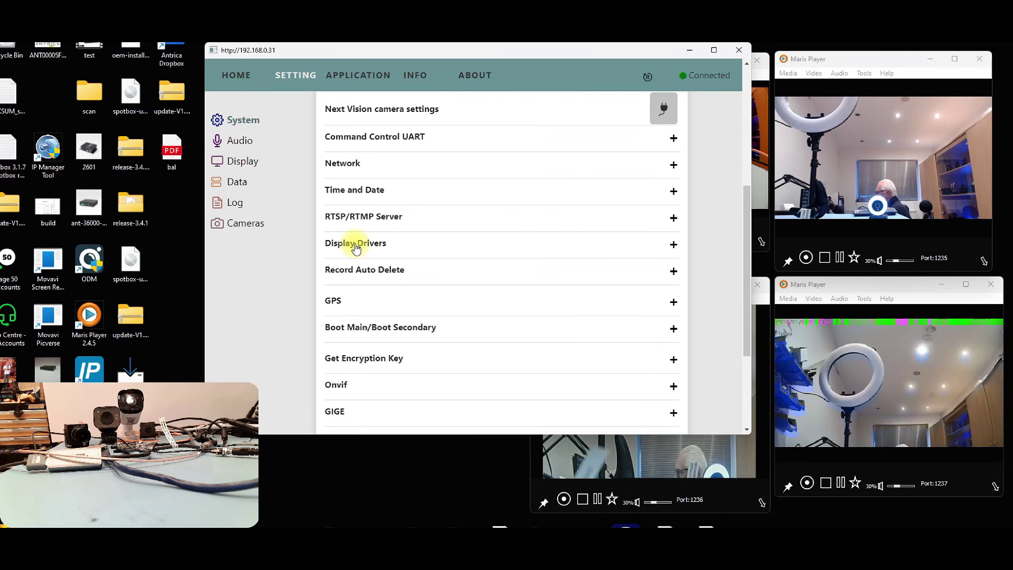
Review the Display Drivers output resolutions, collapse that section and return to the CFG 1 settings.
left_click(356, 247)
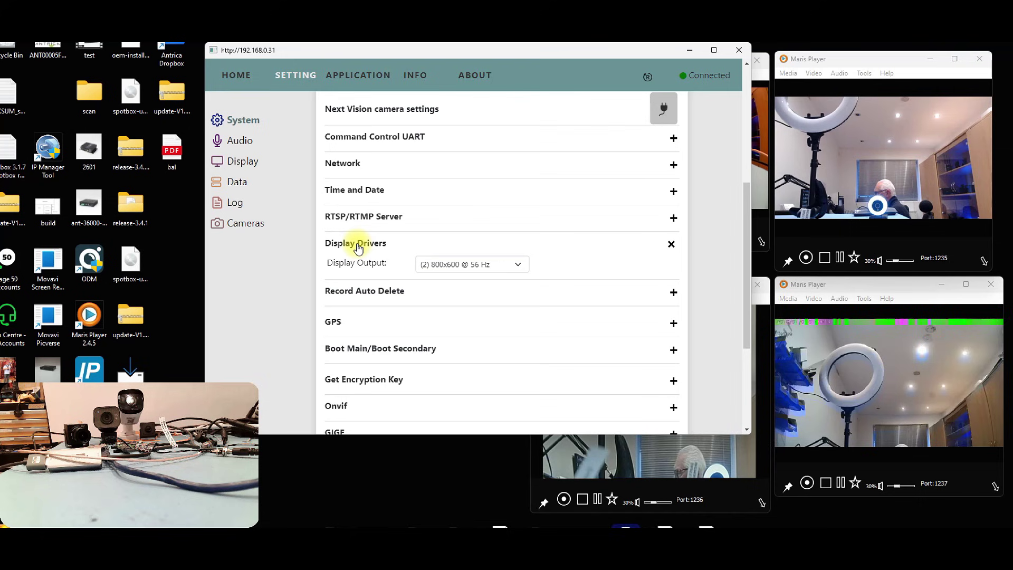
left_click(517, 264)
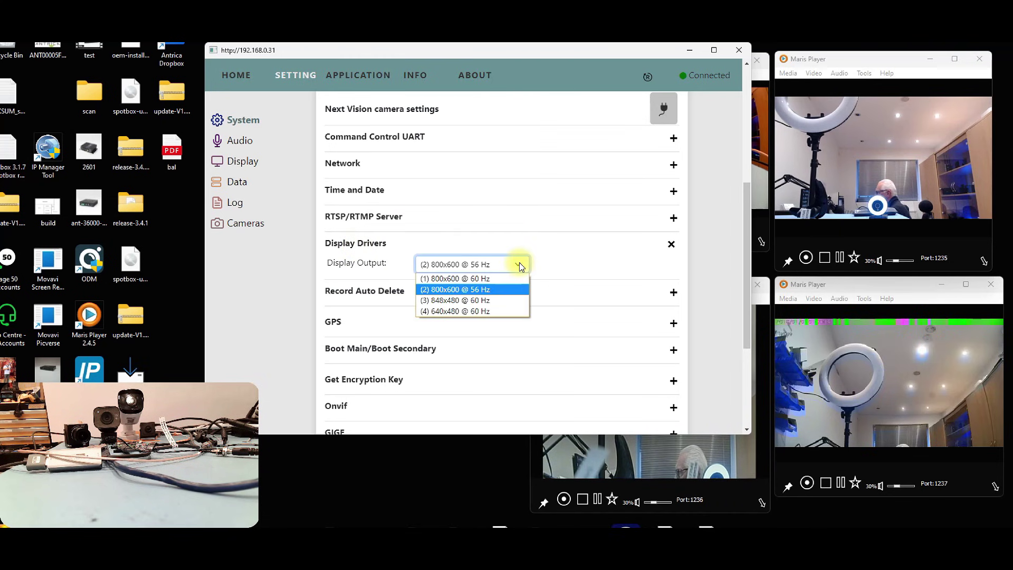
left_click(517, 264)
left_click(369, 243)
scroll(268, 282, "up", 5)
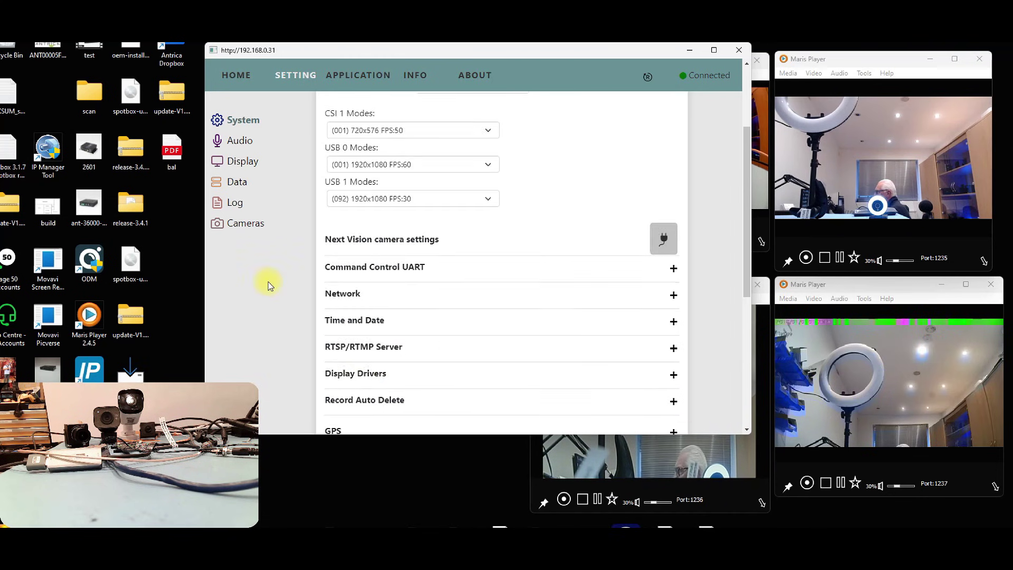
scroll(276, 285, "up", 1)
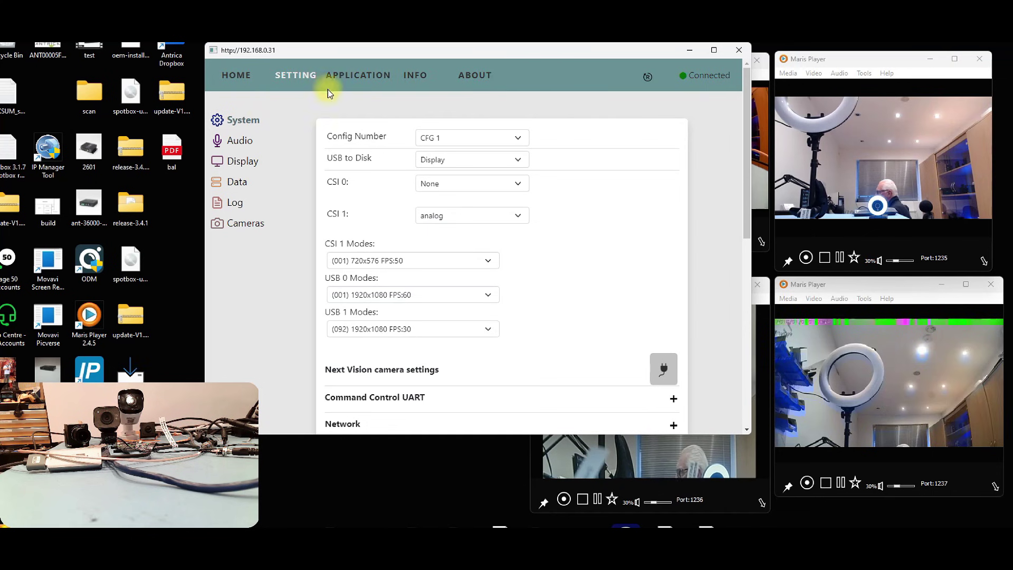
On the Output Streaming page, check Mux1's video source and keep it at USB-0.
left_click(238, 76)
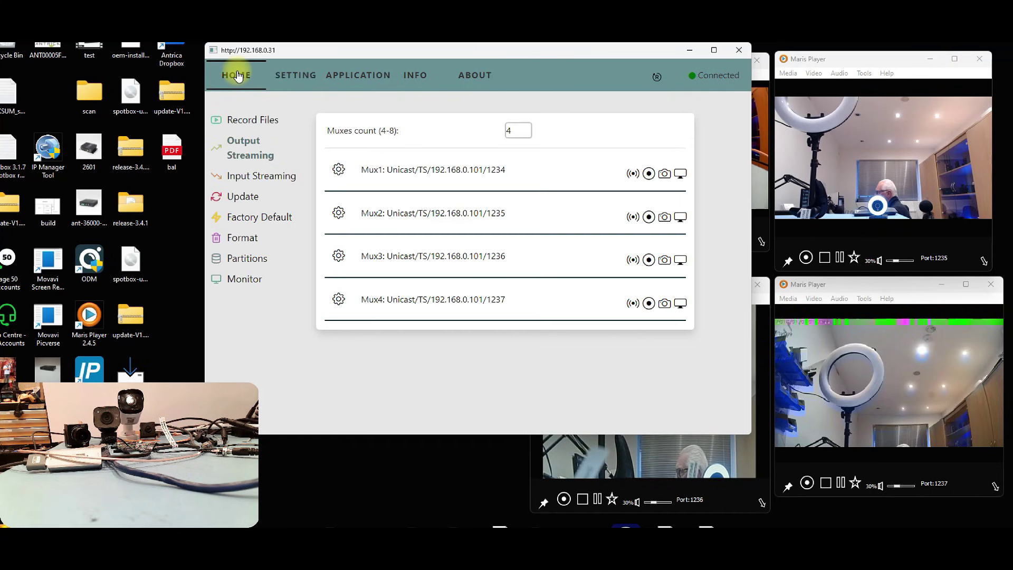
left_click(245, 152)
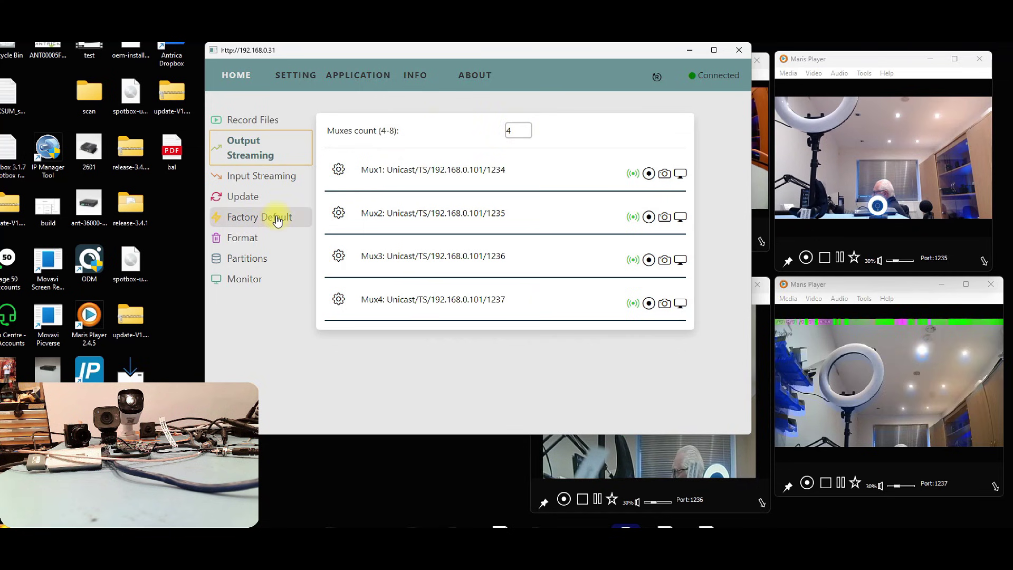
left_click(339, 170)
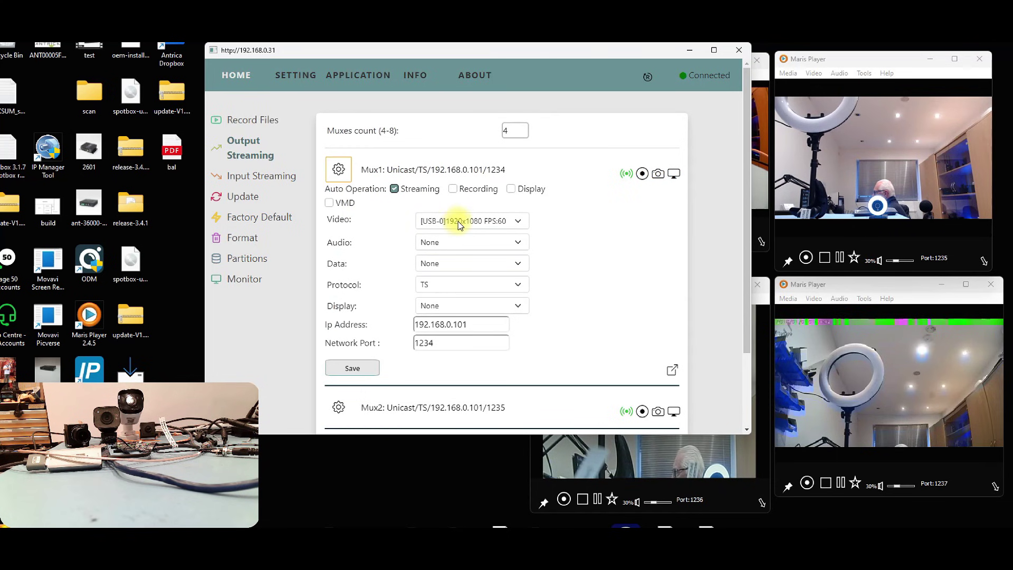
left_click(517, 223)
left_click(517, 223)
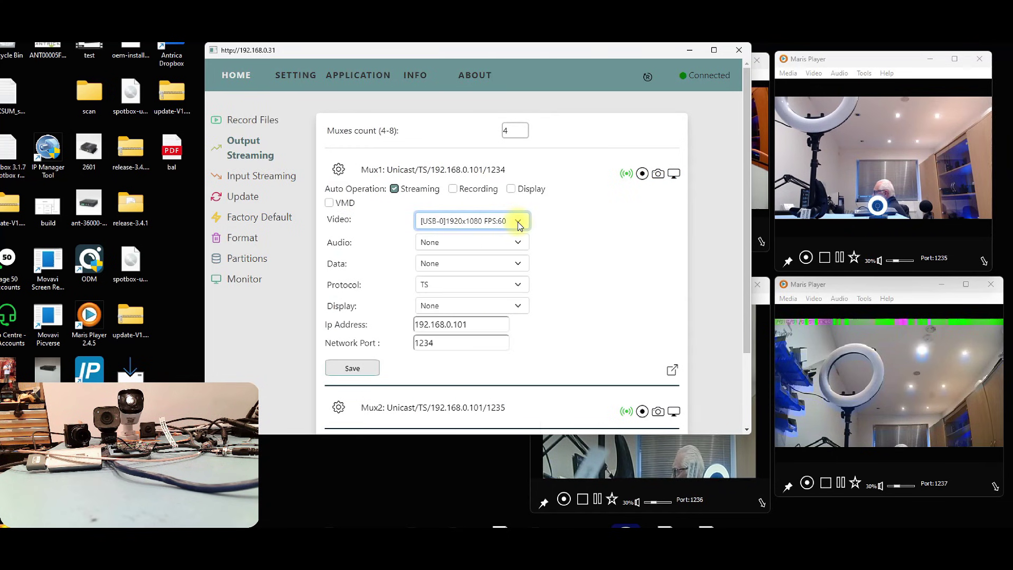
left_click(339, 169)
Check Mux2's video source and keep it at USB-1.
left_click(339, 213)
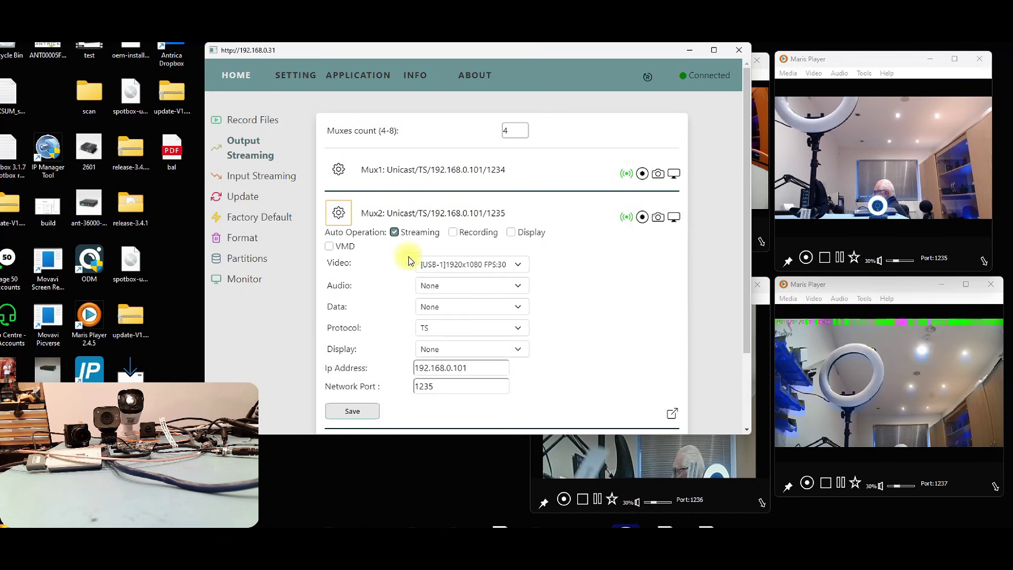
left_click(517, 264)
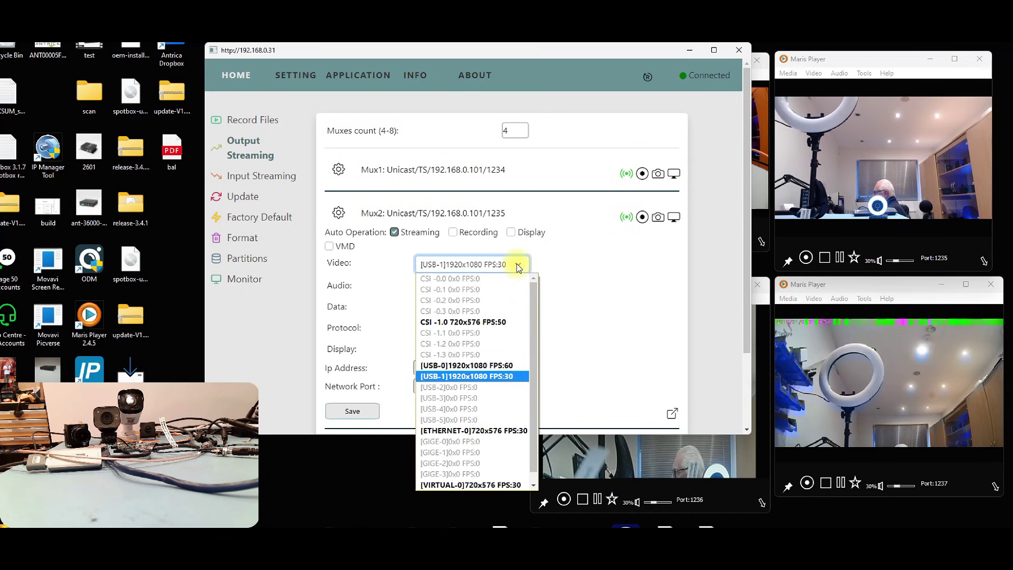
left_click(517, 264)
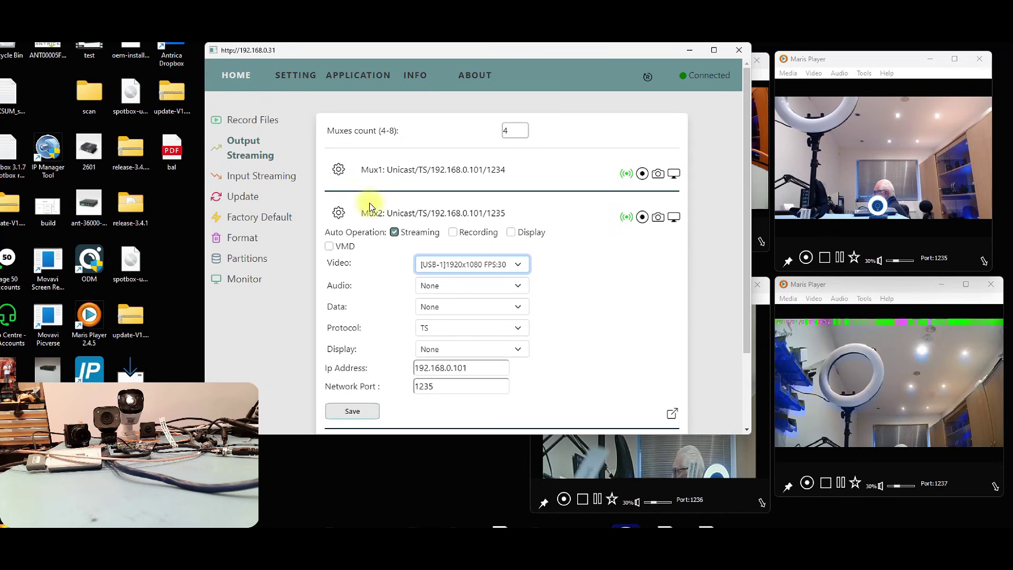
left_click(341, 214)
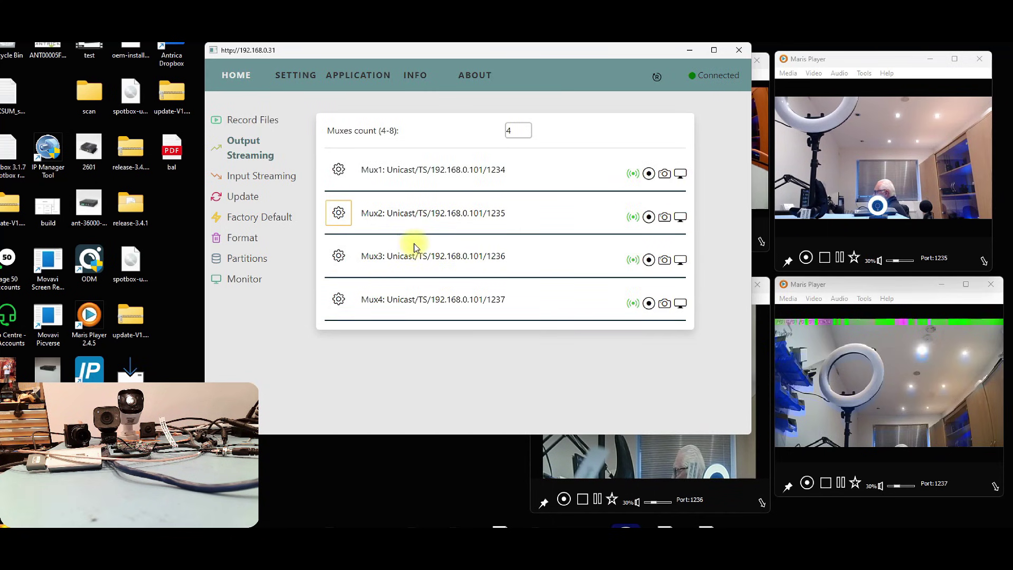
Inspect Mux3's settings, make the window taller, and view Mux4's ETHERNET-0 source to port 1237.
left_click(350, 258)
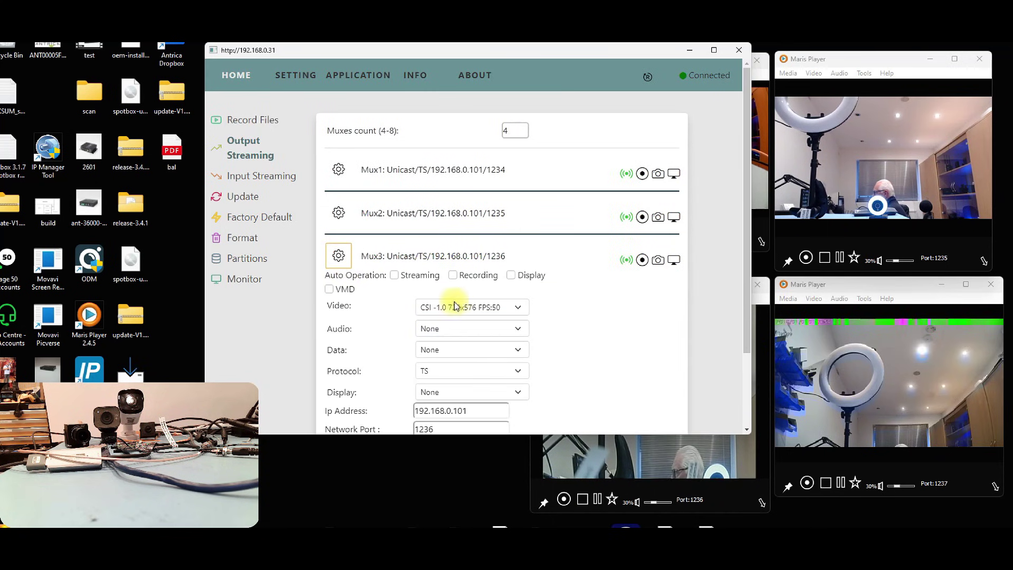
left_click(339, 256)
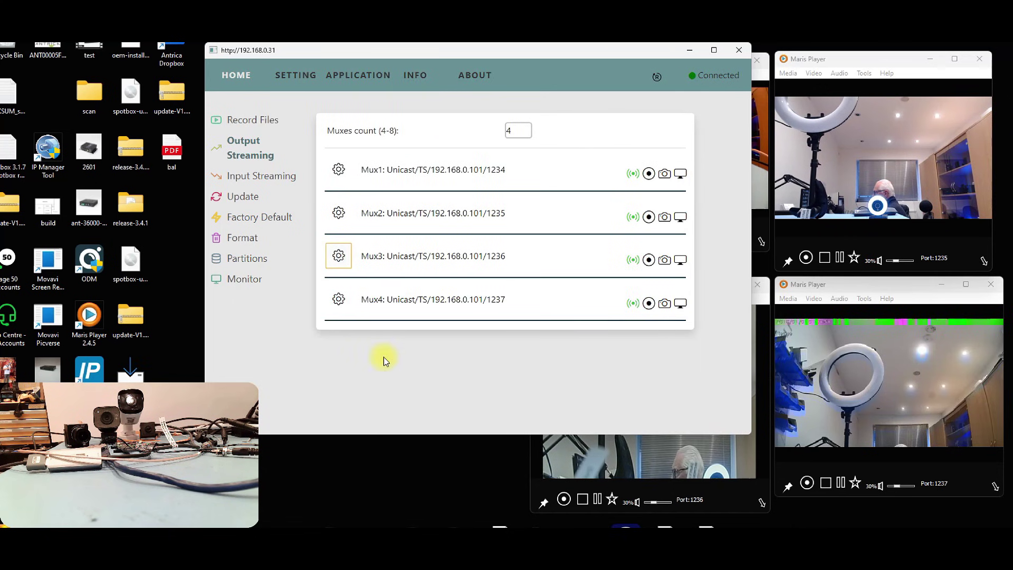
left_click_drag(388, 436, 385, 523)
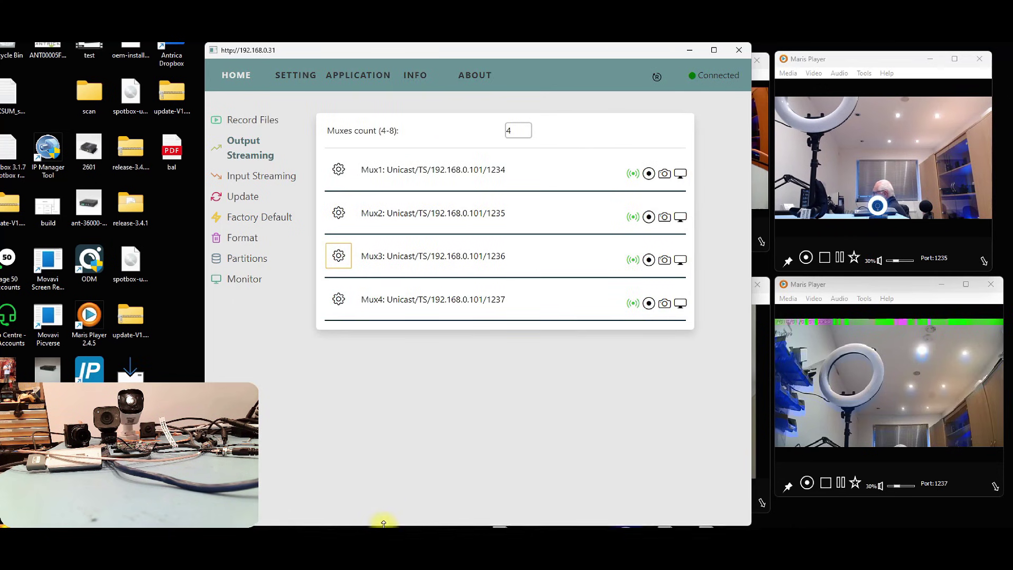
left_click(338, 299)
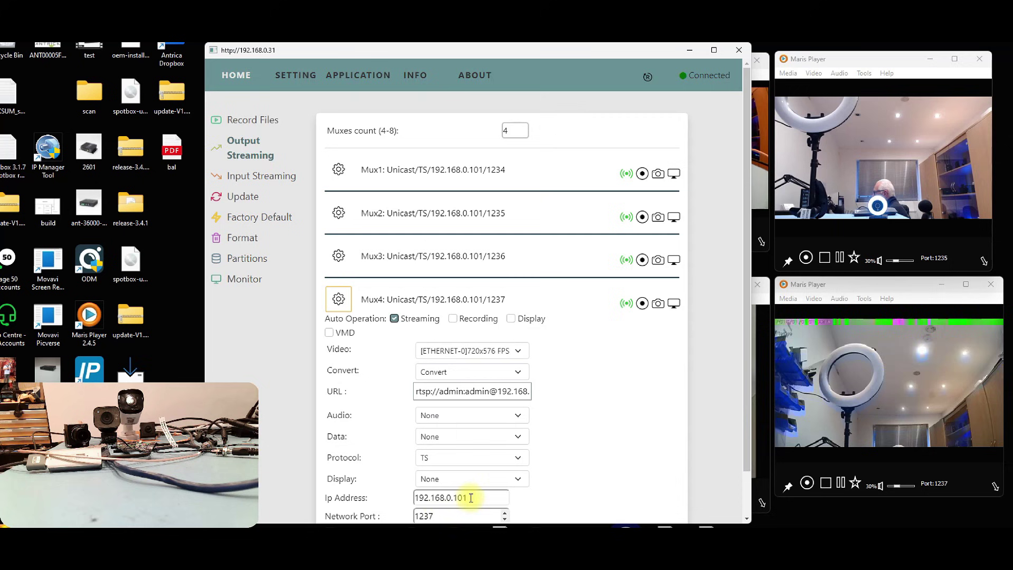
Close Mux4's settings and rearrange windows so all four Maris Player streams (ports 1234–1237) show.
left_click(338, 299)
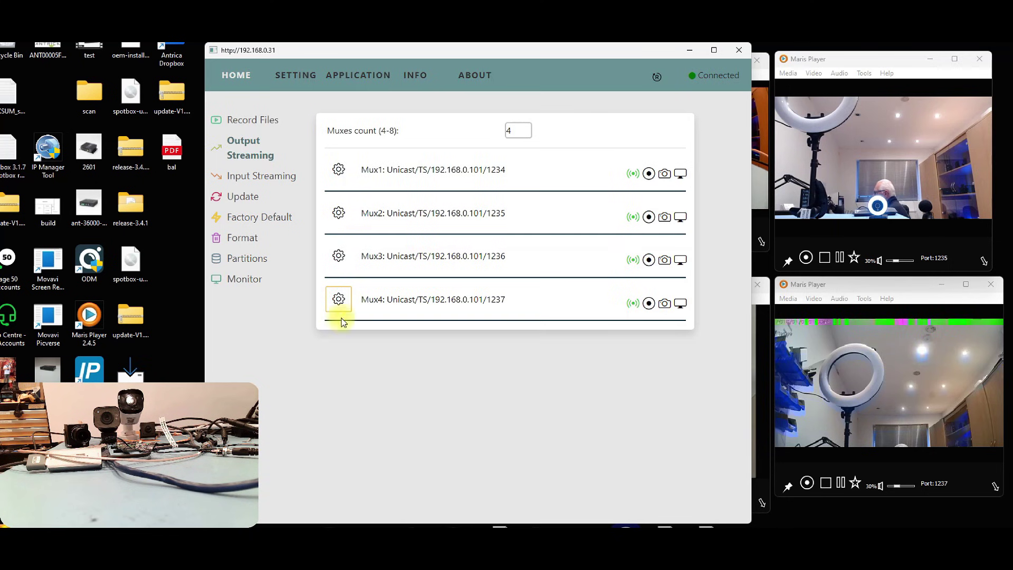
left_click_drag(657, 51, 453, 58)
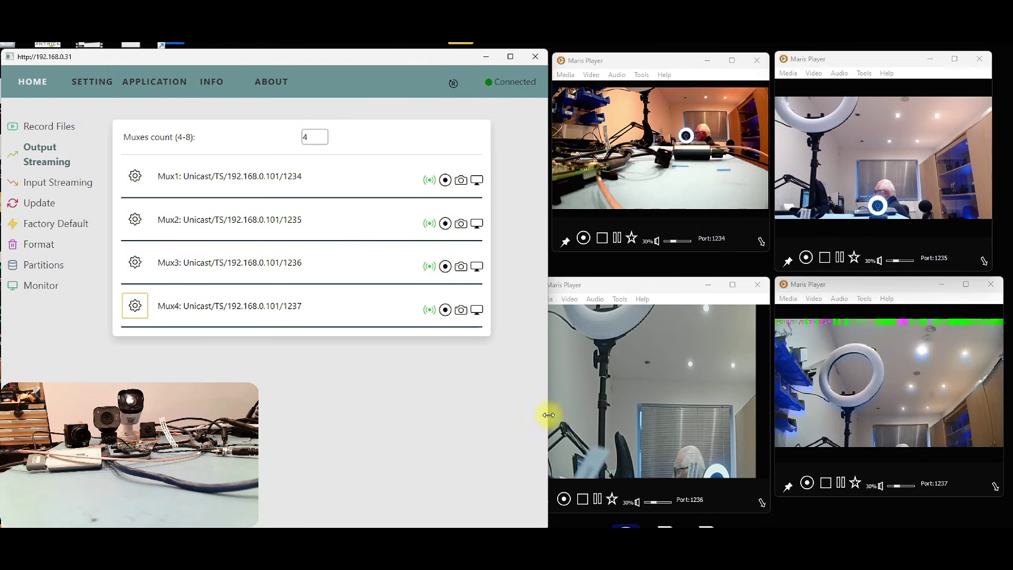
left_click_drag(547, 412, 531, 418)
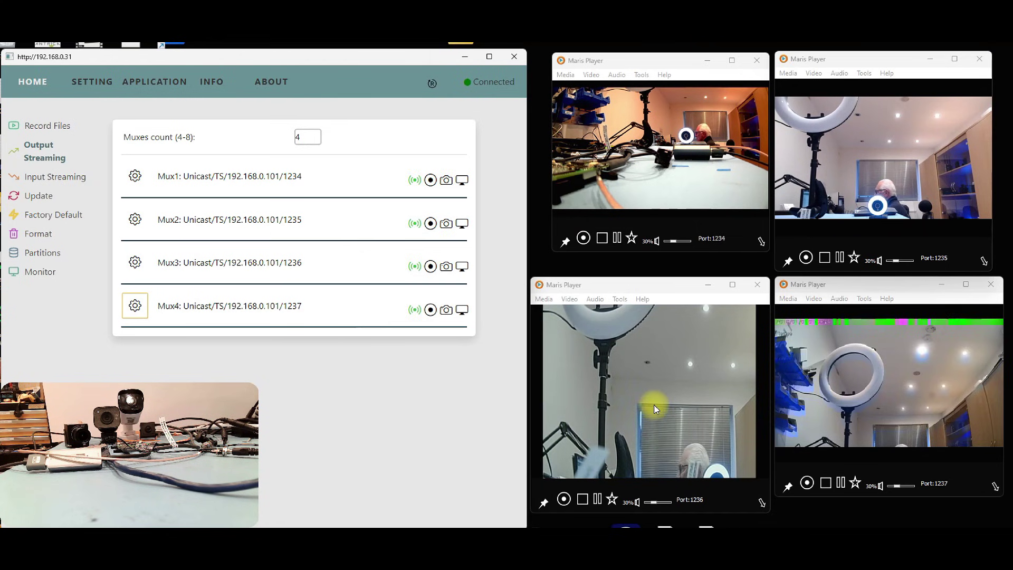